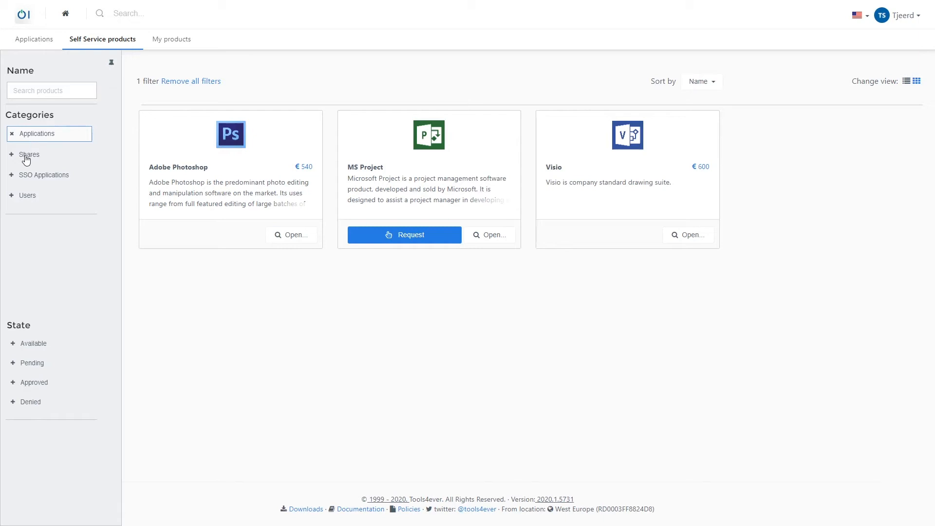
Step: Remove the Applications and Shares category filters and filter the self-service products by the Approved state
left_click(25, 139)
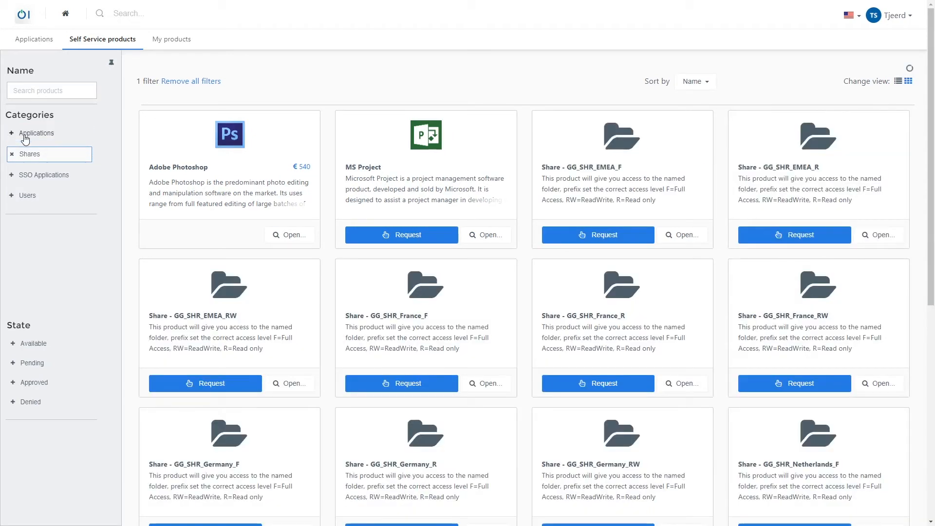
left_click(22, 155)
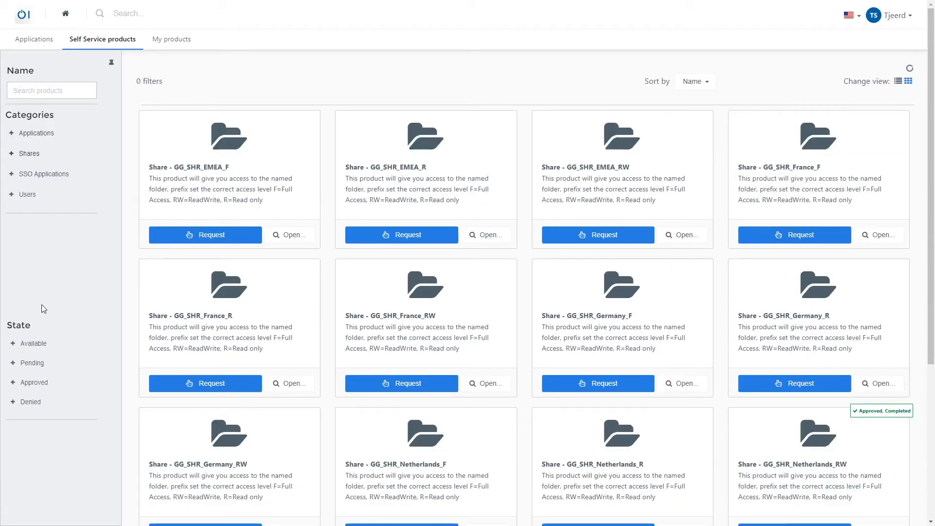
left_click(31, 384)
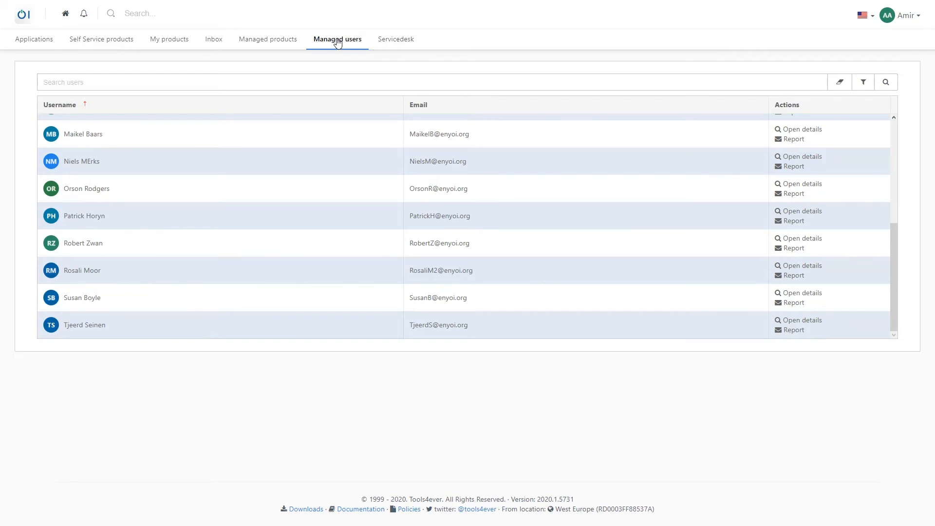
Step: Switch to the manager's portal, open the details of the last managed user and expand the Finance product
scroll(120, 170, "up", 3)
scroll(115, 179, "up", 2)
scroll(115, 180, "down", 5)
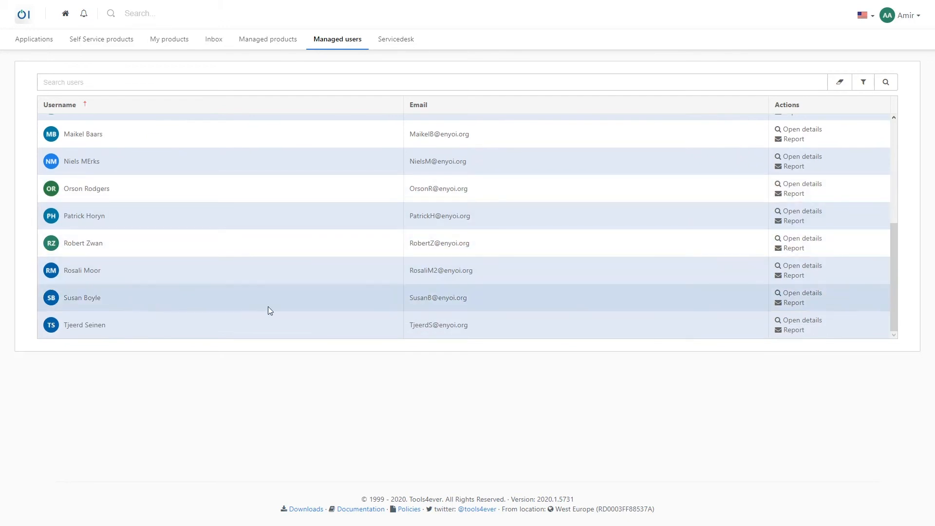
left_click(795, 321)
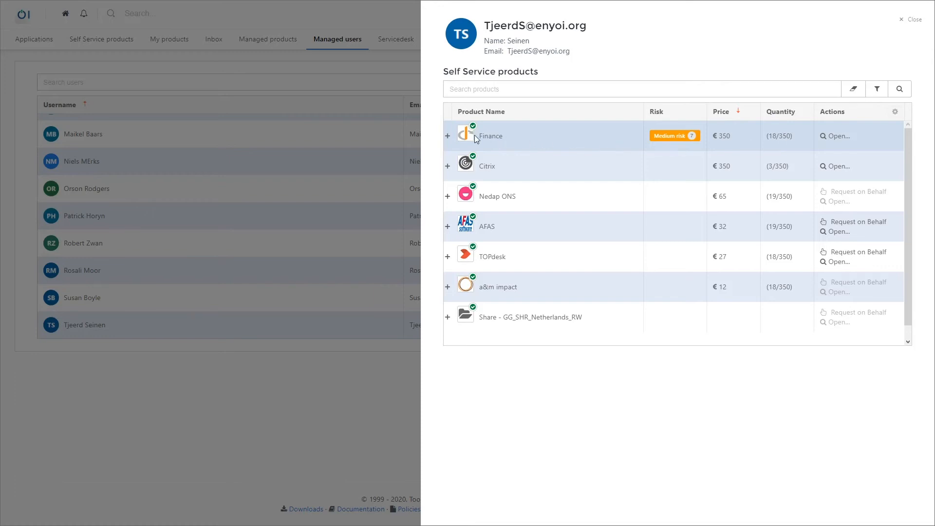
left_click(447, 137)
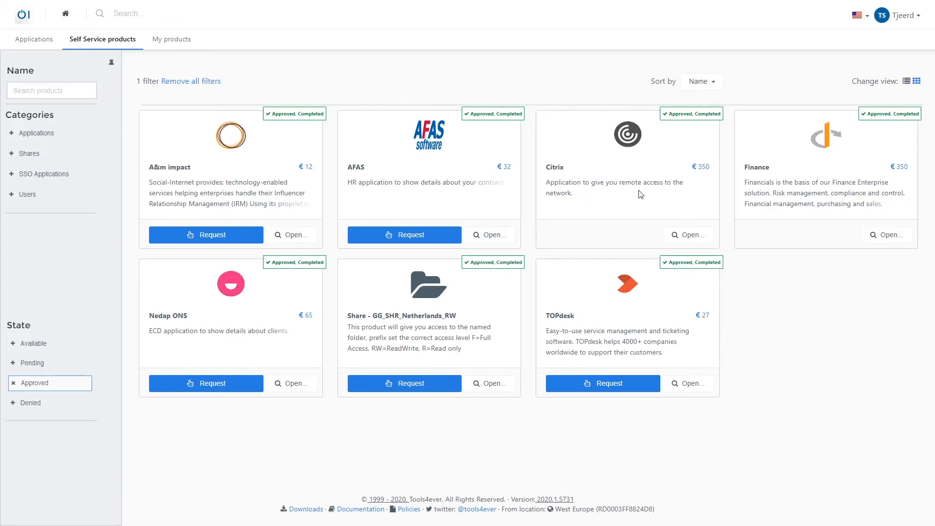
Step: In the requester's product overview, replace the Approved filter with the Applications category and open the Visio product
left_click(44, 384)
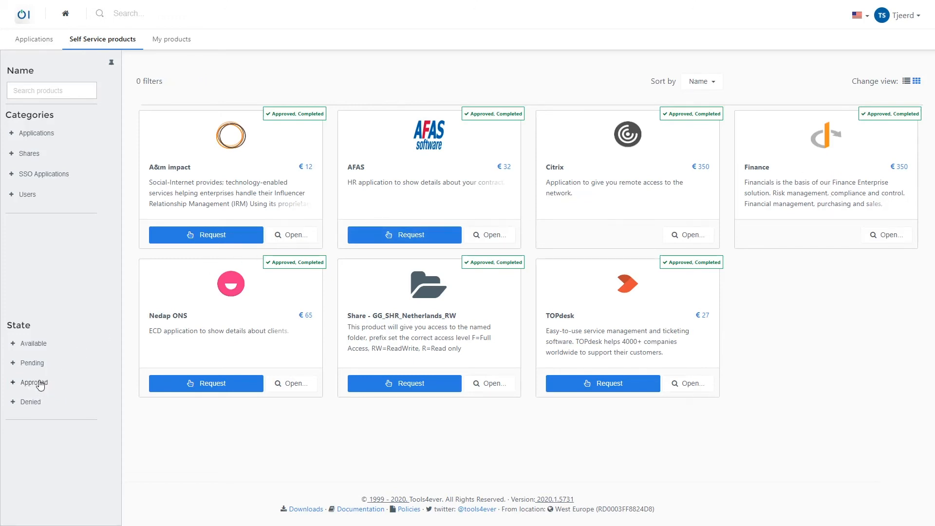
left_click(43, 133)
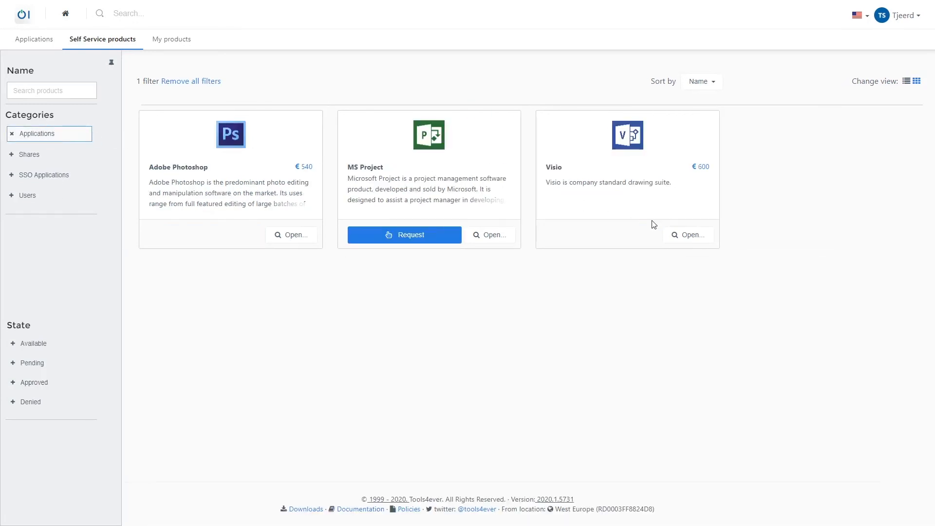
left_click(694, 235)
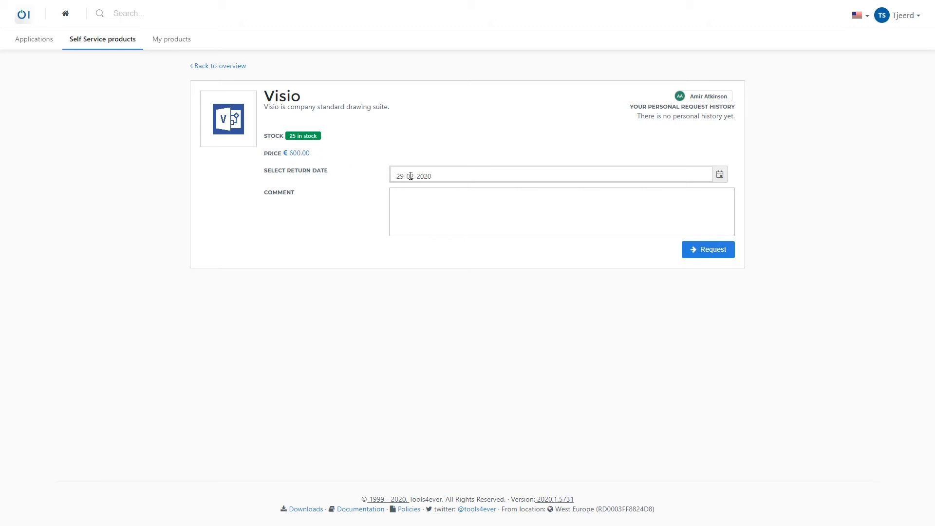
Step: Request Visio with return date 27-02-2020 and the comment "Need for a demo."
left_click(719, 175)
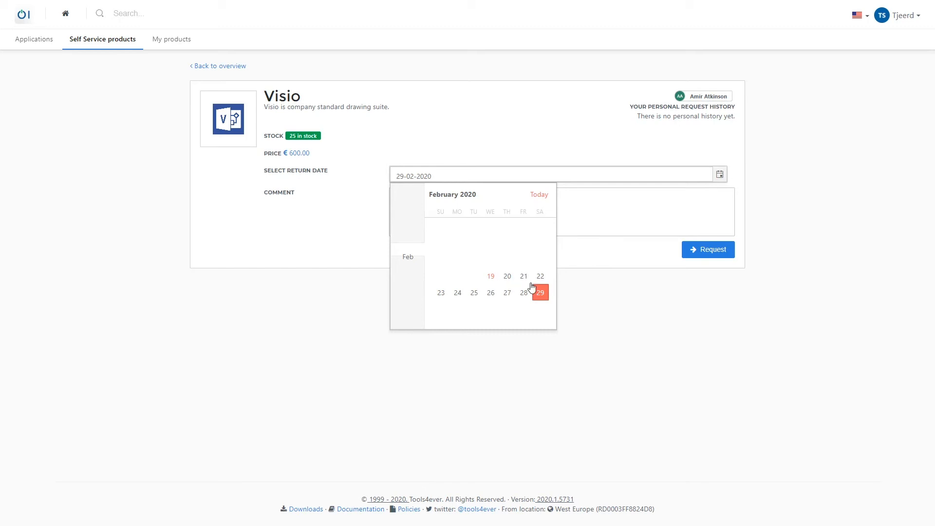
left_click(506, 293)
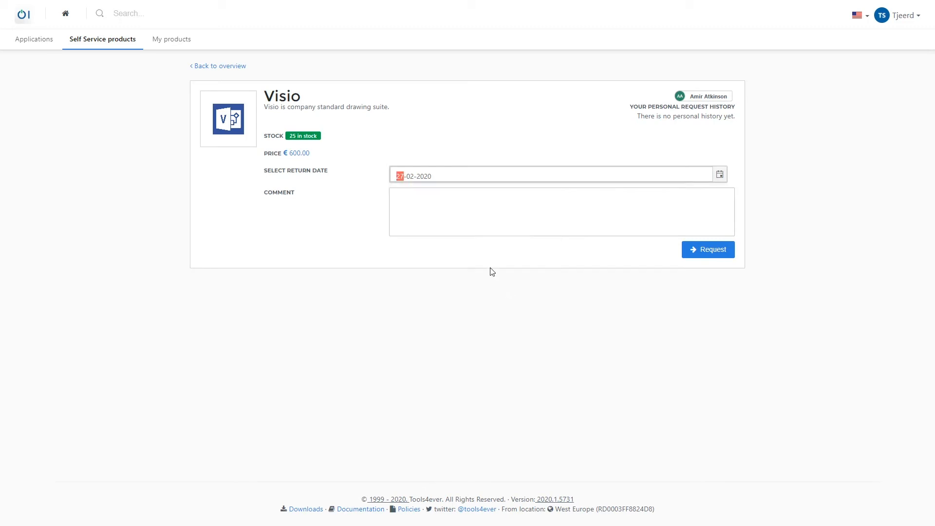
left_click(448, 214)
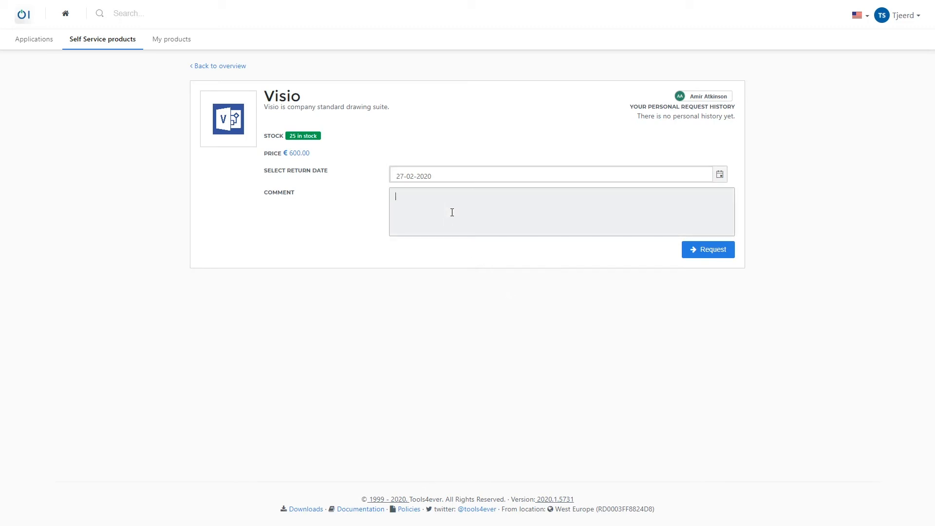
type("Need for a demo")
left_click(706, 249)
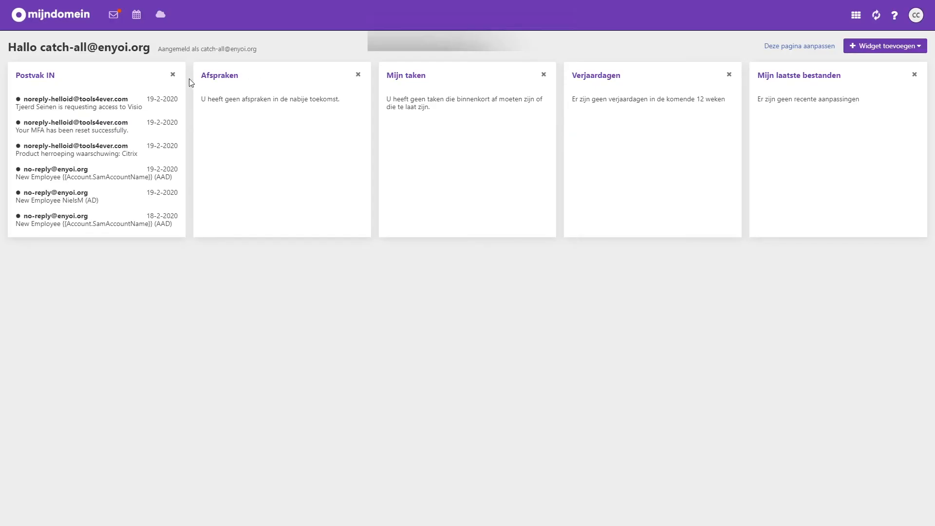
Step: Switch to the mijndomein webmail, open the e-mail requesting access to Visio and show its blocked images
left_click(54, 102)
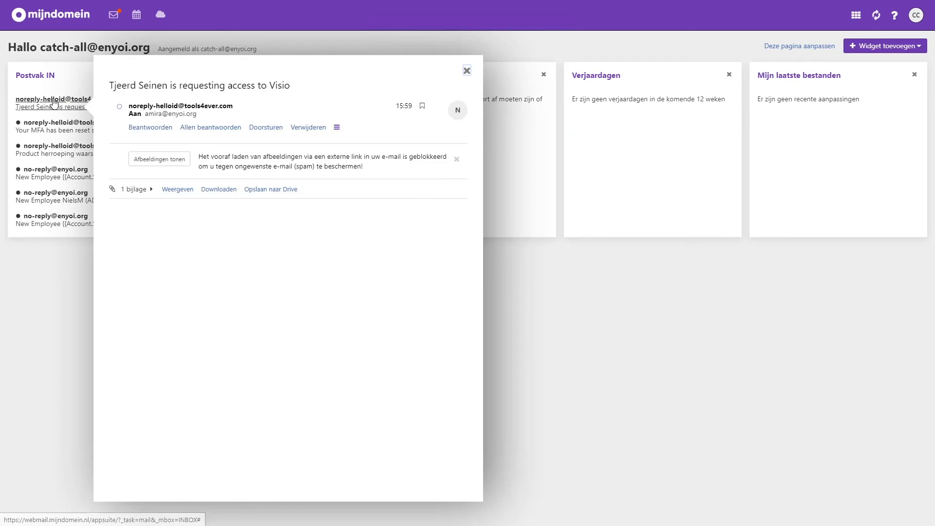
left_click(164, 162)
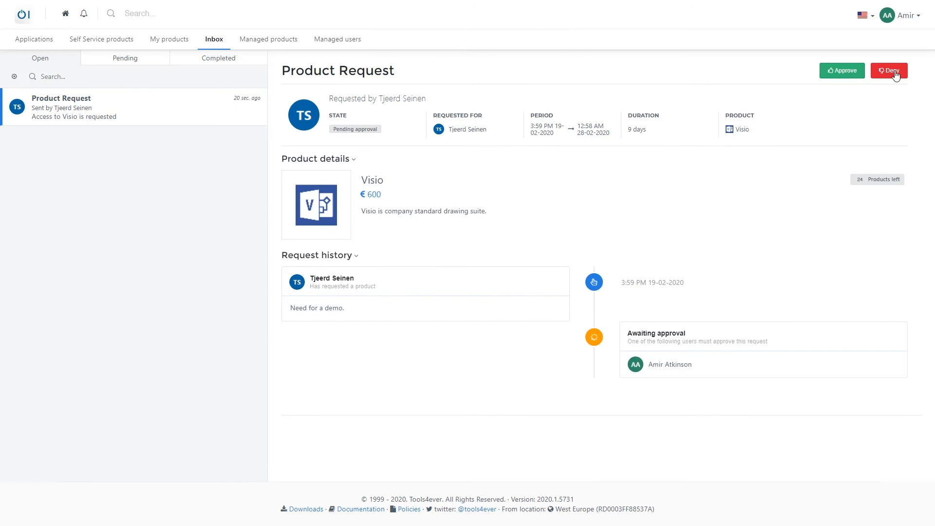
Step: Approve the Visio request with return date 21-02-2020 and the comment "This is ok for 2 days.", and refresh the requester's product overview
left_click(843, 70)
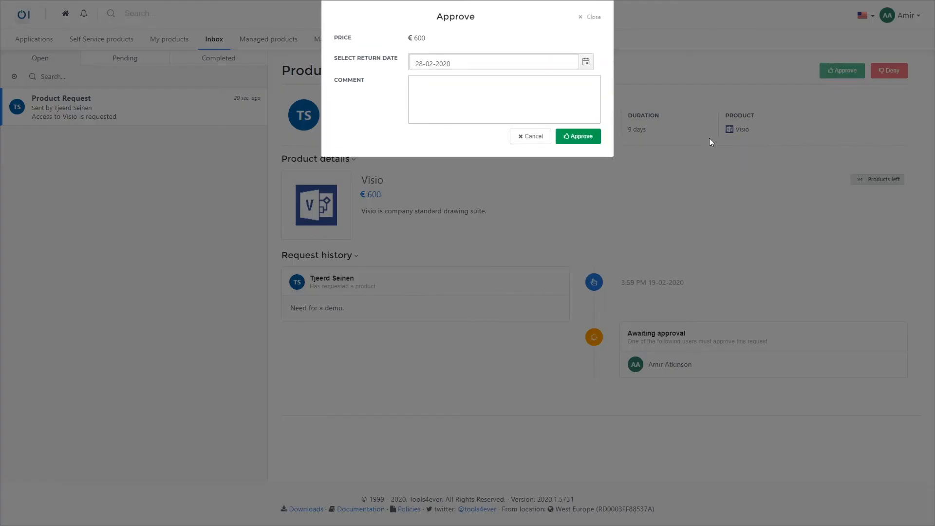
left_click(494, 91)
type("This is o")
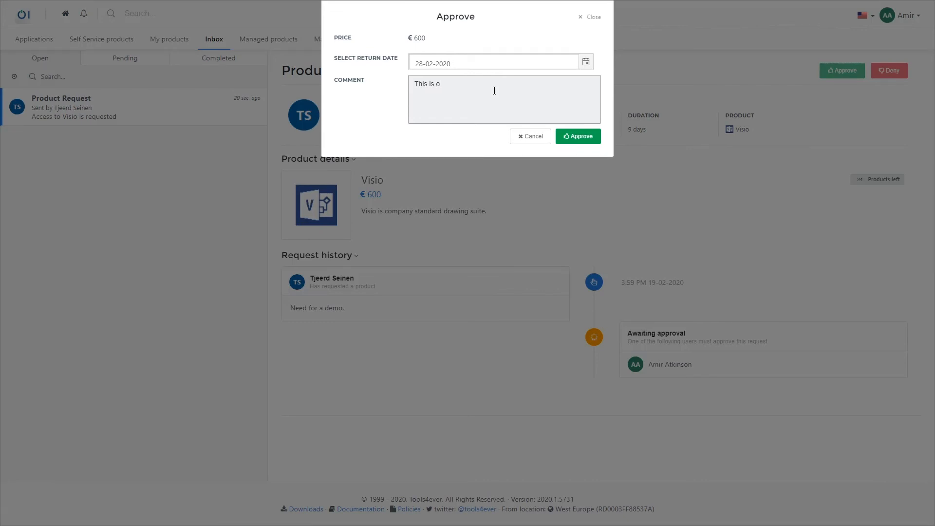
type("k for 2 datys.")
left_click(585, 62)
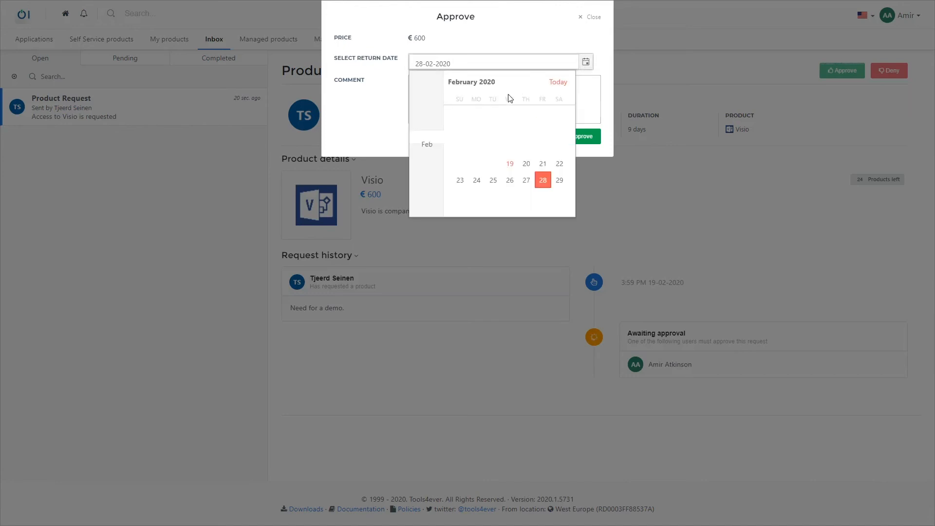
left_click(543, 164)
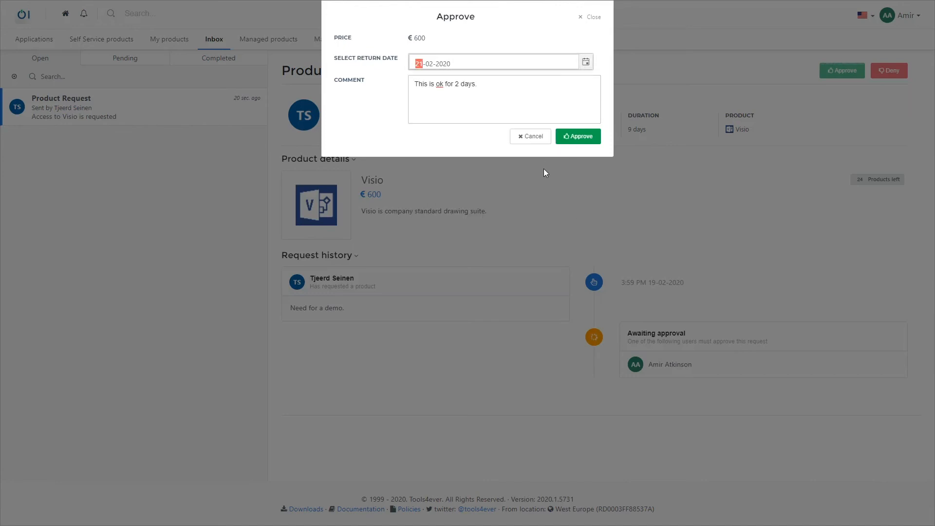
left_click(587, 138)
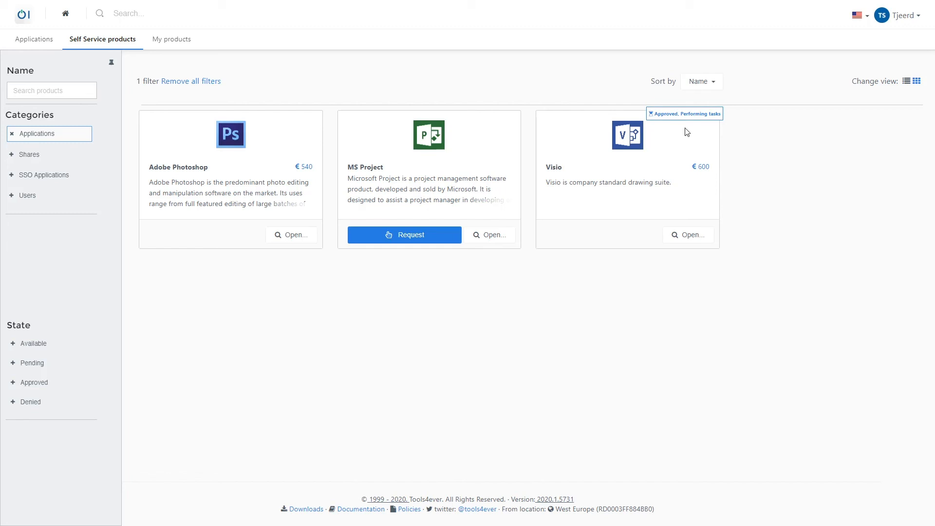
key("F5")
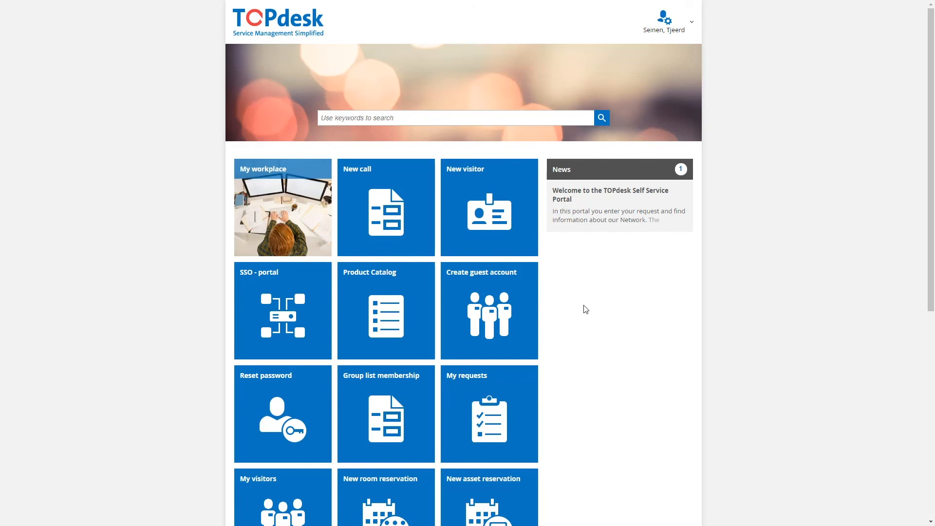
Step: In the TOPdesk self-service portal, view the New call form and return to the home page
left_click(394, 210)
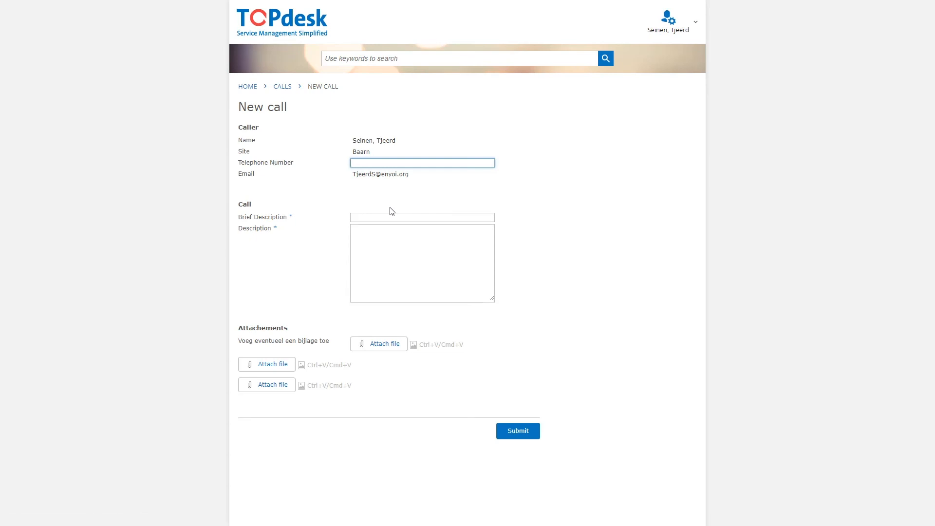
left_click(244, 91)
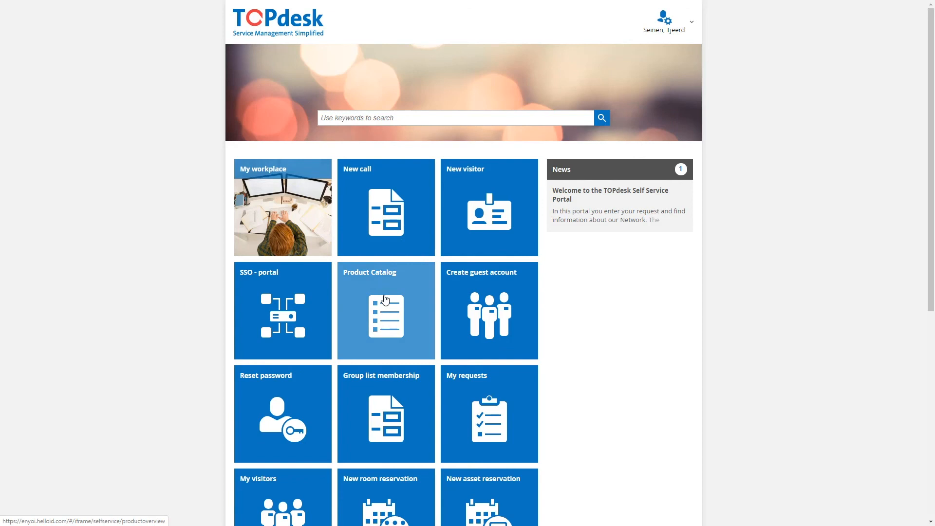
Step: Open the Product Catalog in TOPdesk, unpin its filter pane and remove all filters
left_click(385, 298)
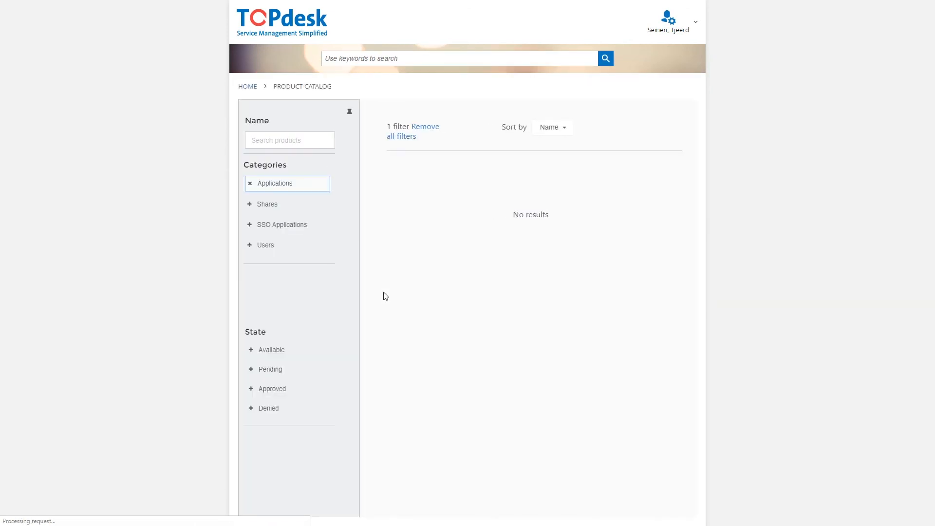
left_click(350, 113)
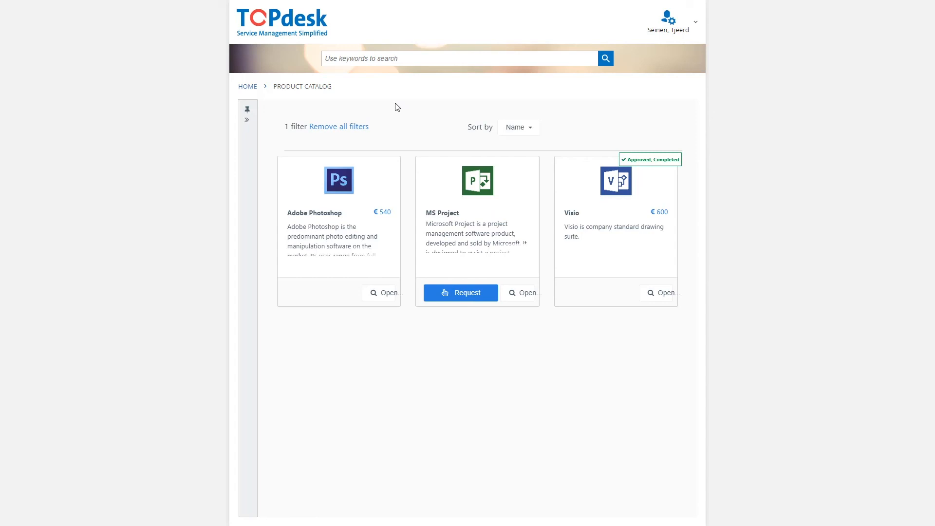
left_click(353, 127)
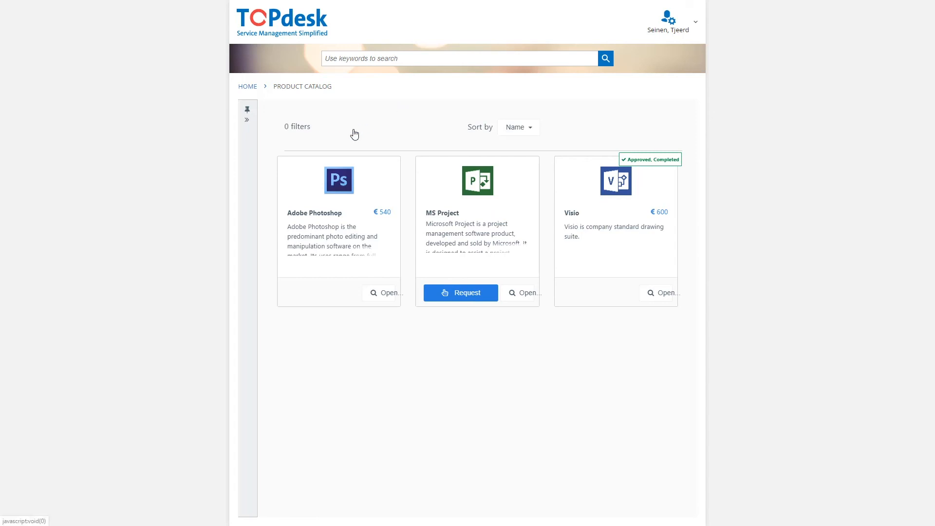
Step: Return to the TOPdesk home page and show the closed requests under My requests
left_click(248, 88)
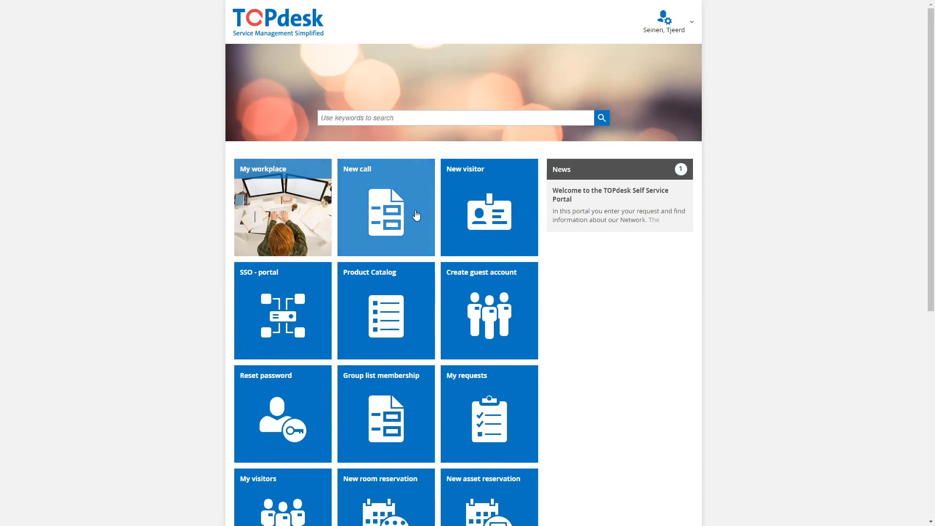
left_click(498, 398)
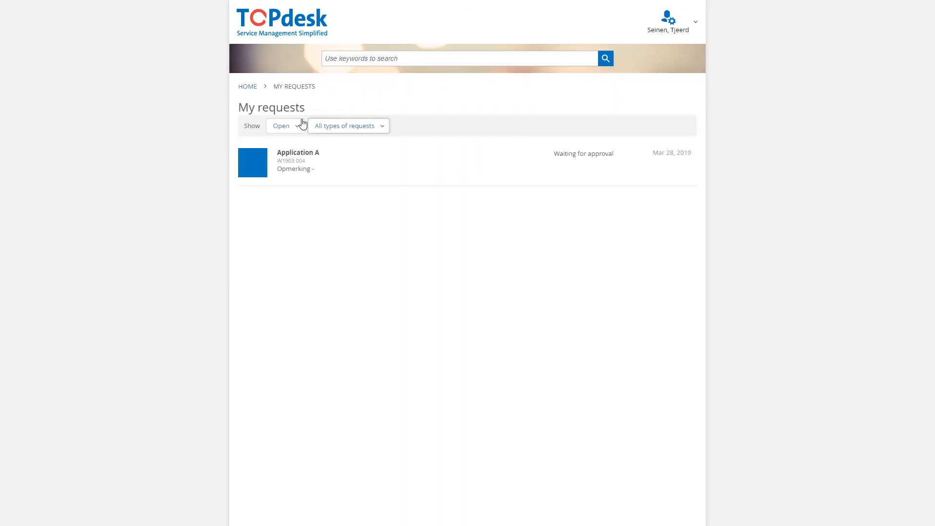
left_click(294, 125)
left_click(284, 154)
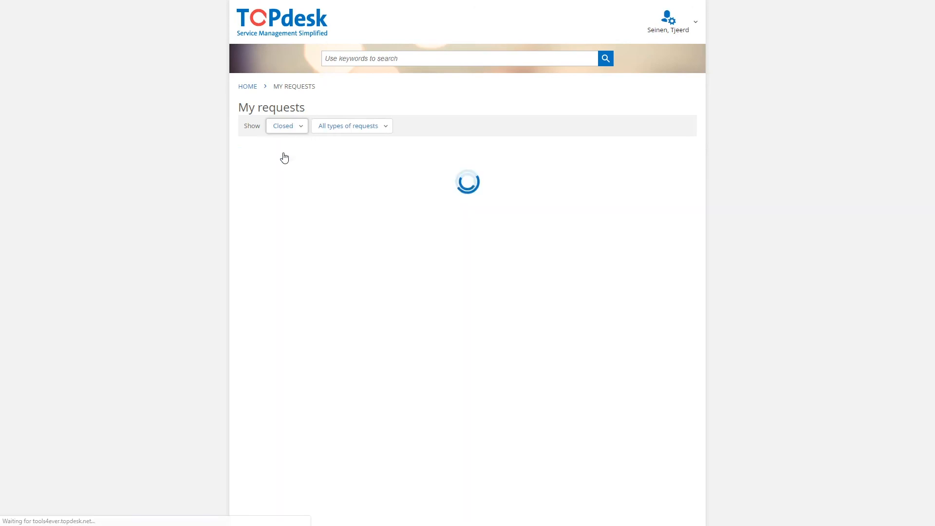